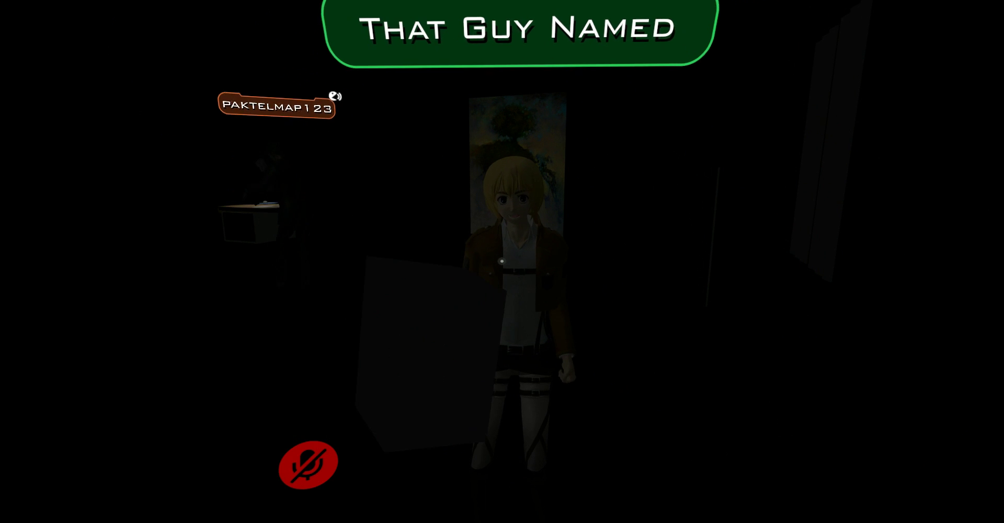
key("v")
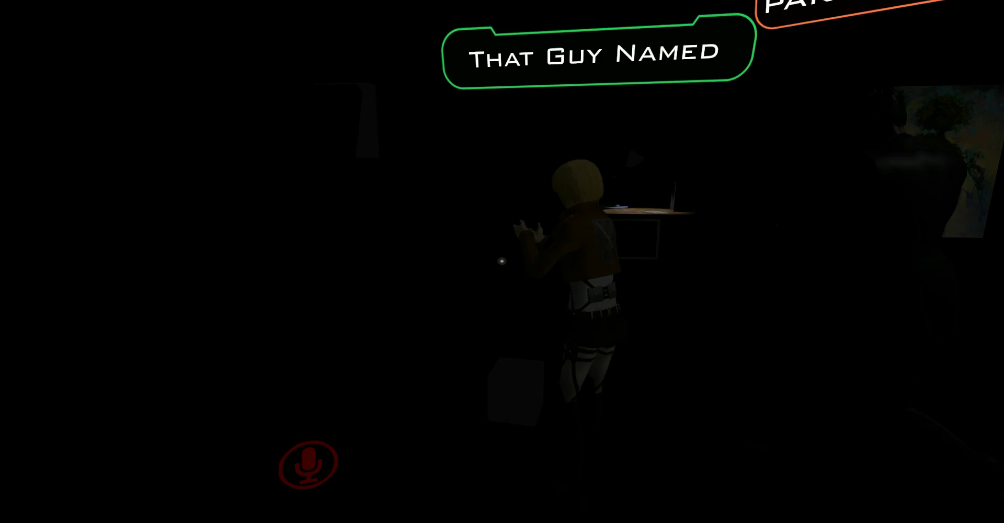
key("v")
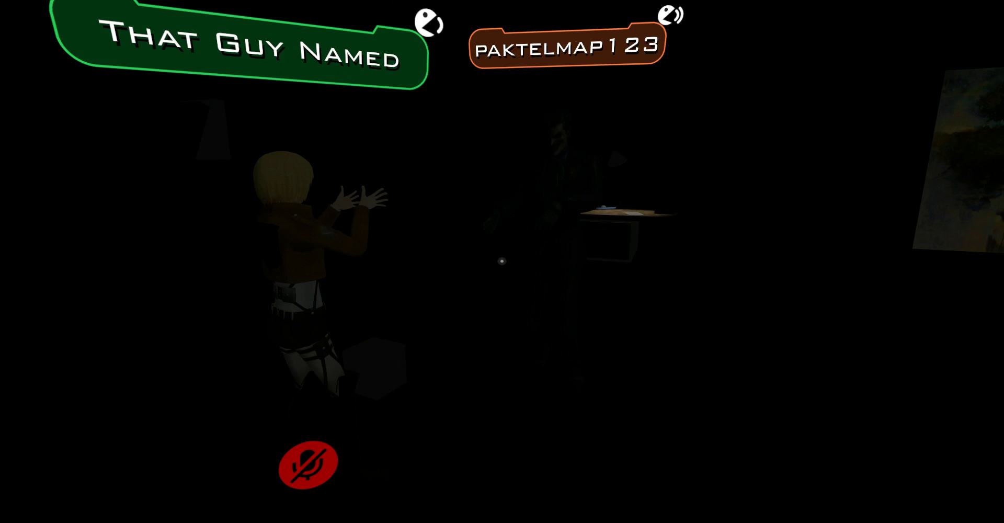
key("v")
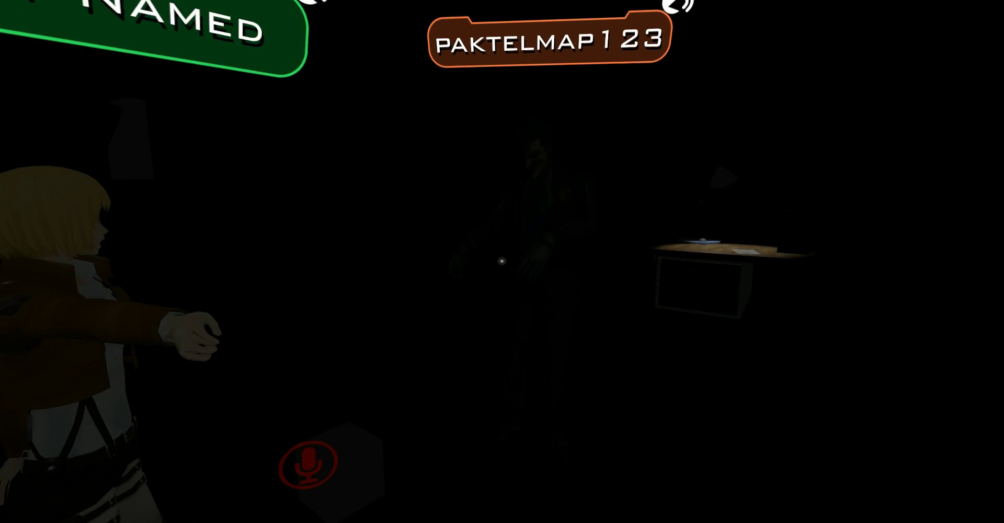
key("v")
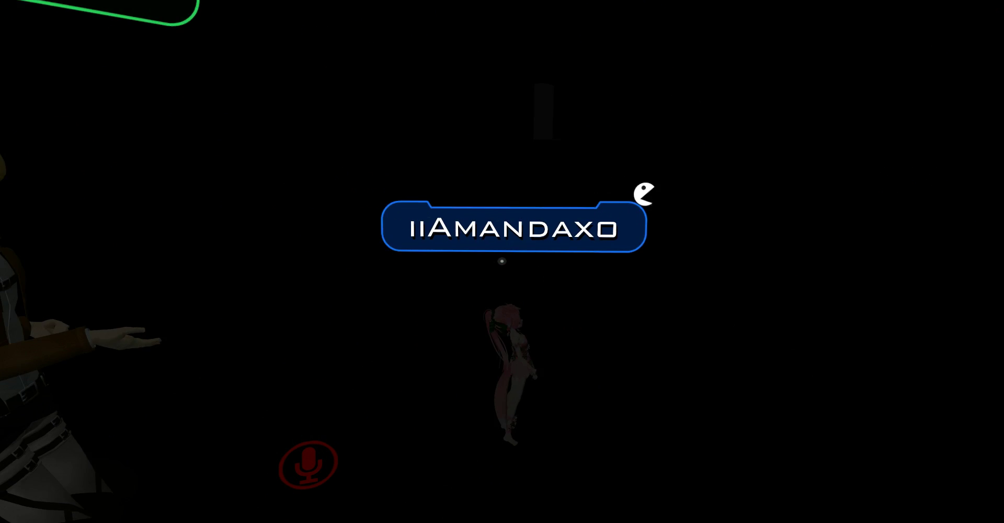
key("v")
key("d")
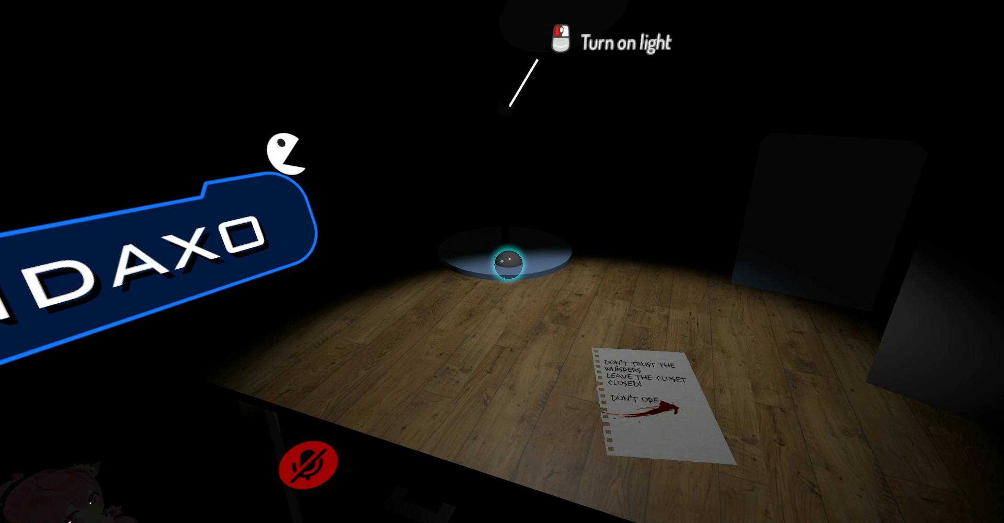
key("s")
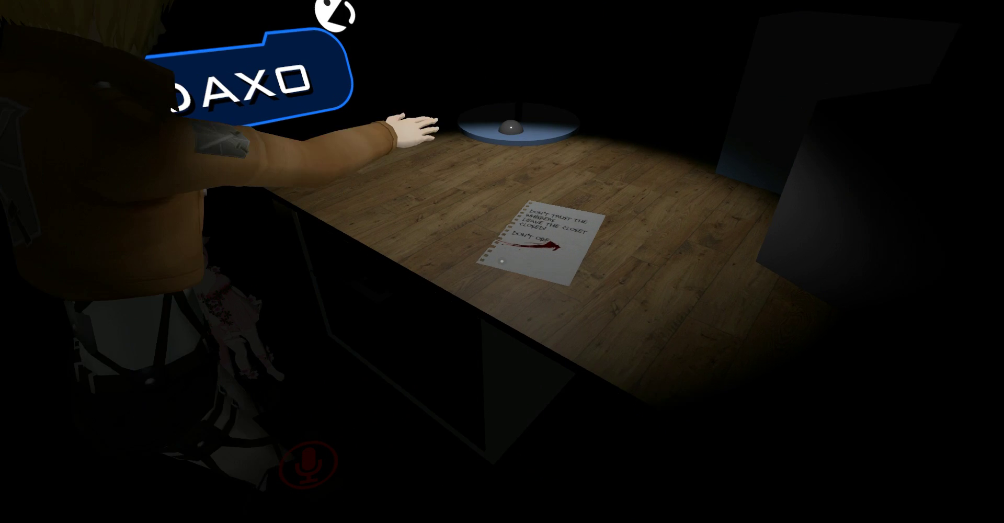
key("w")
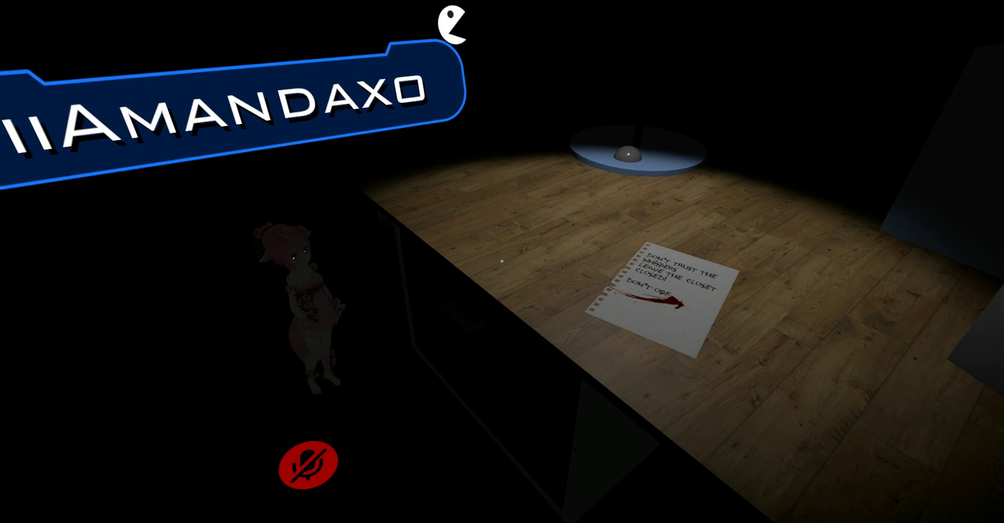
key("w")
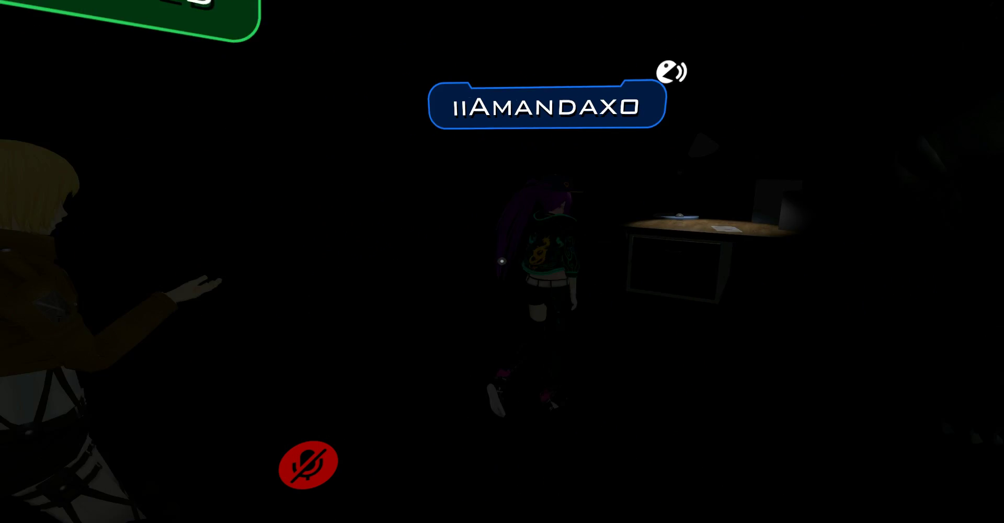
key("w")
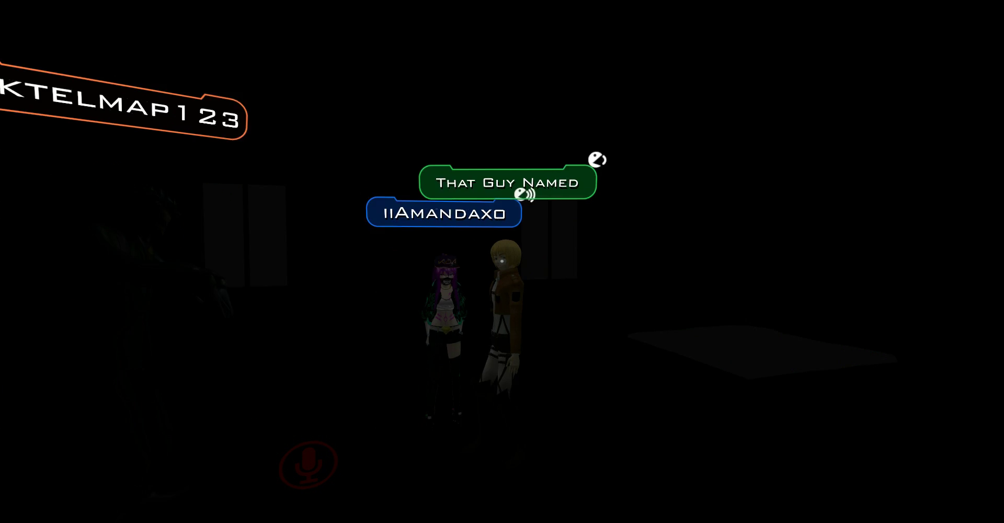
key("v")
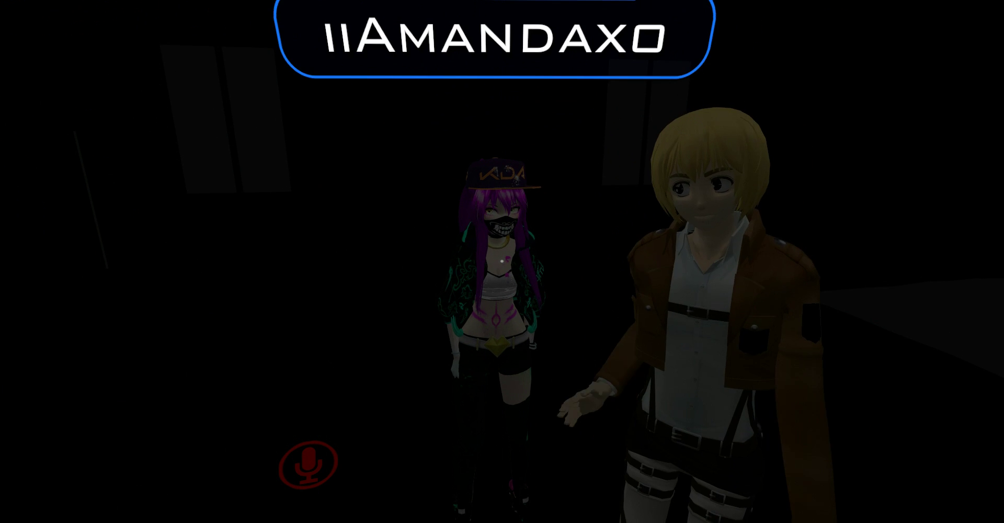
key("v")
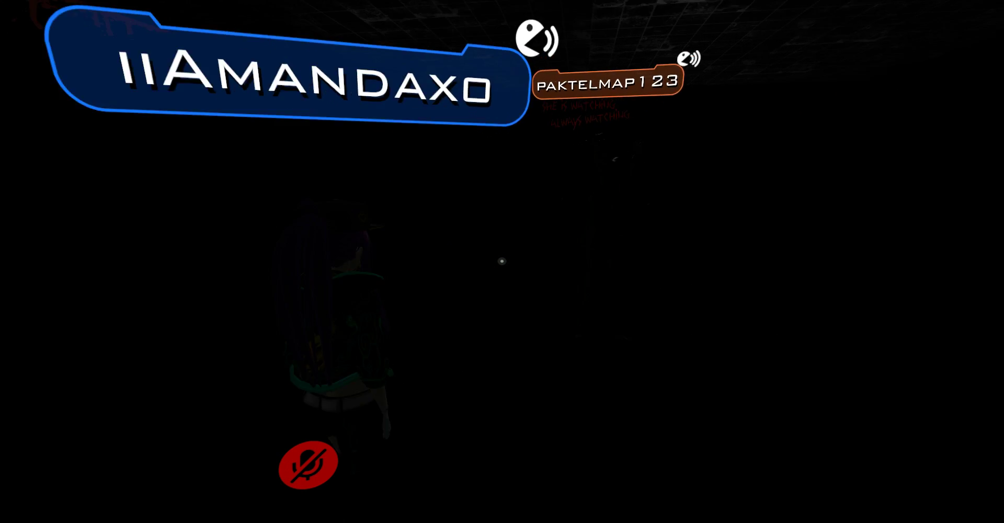
key("v")
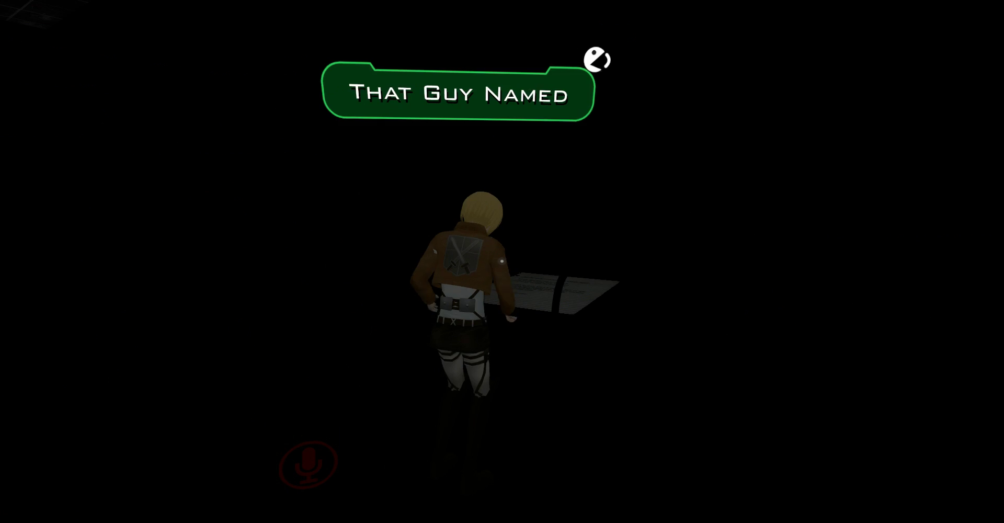
key("v")
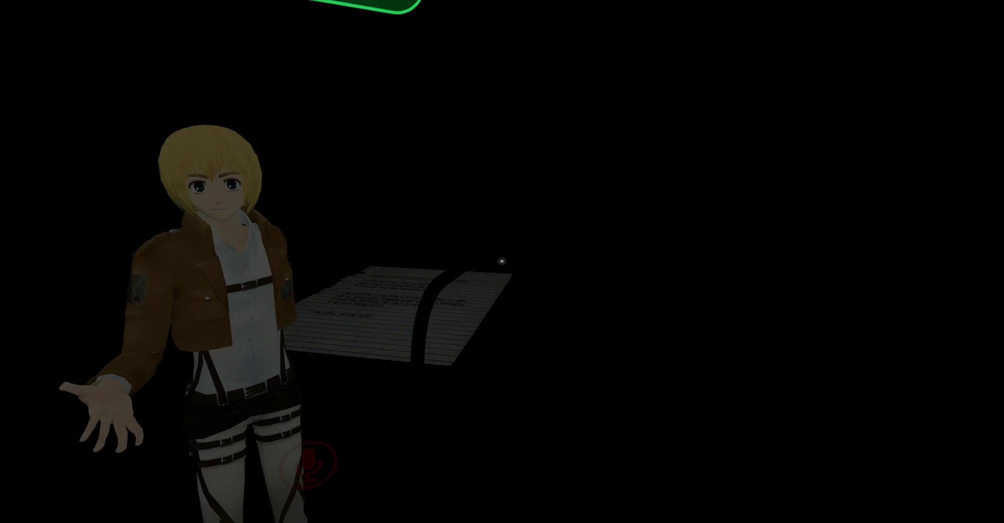
key("v")
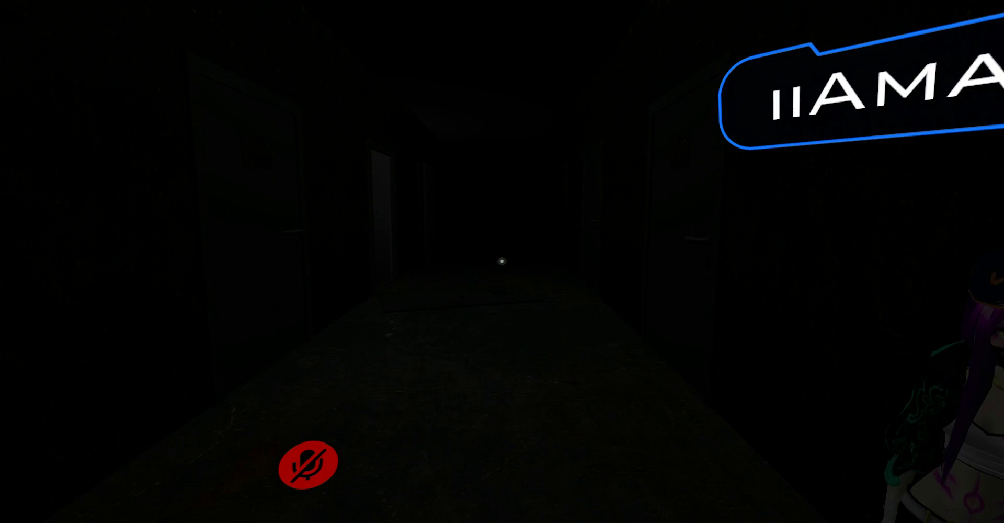
key("v")
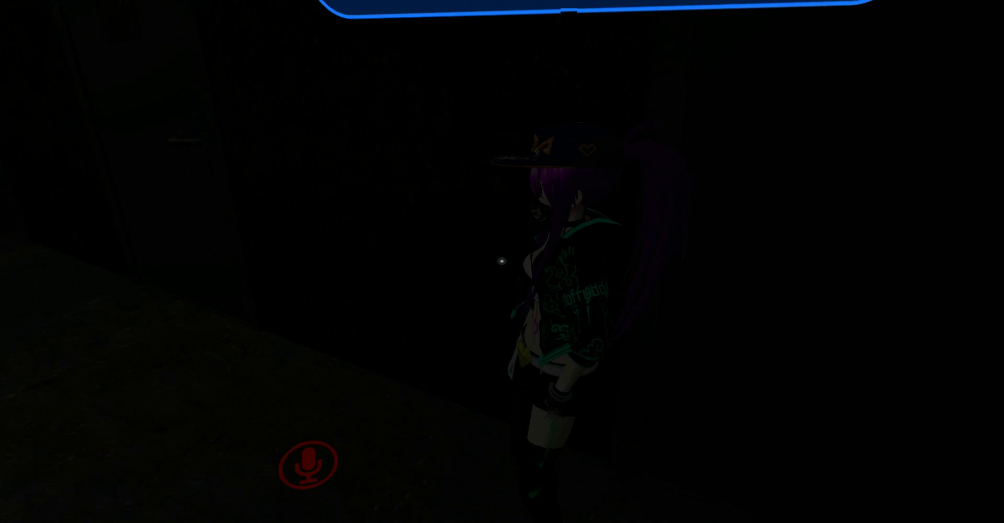